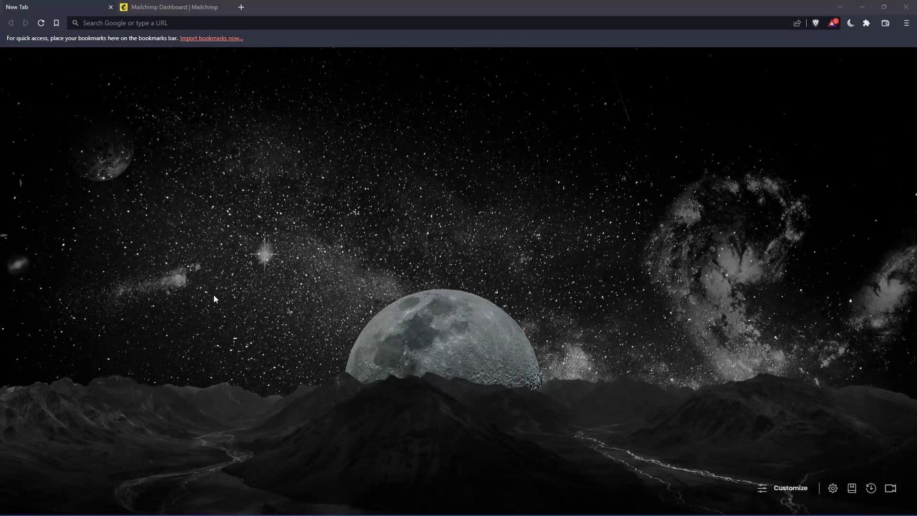
# In Brave, enter mailchimp.com and switch to the already-open Mailchimp homepage tab.
pyautogui.click(359, 224)
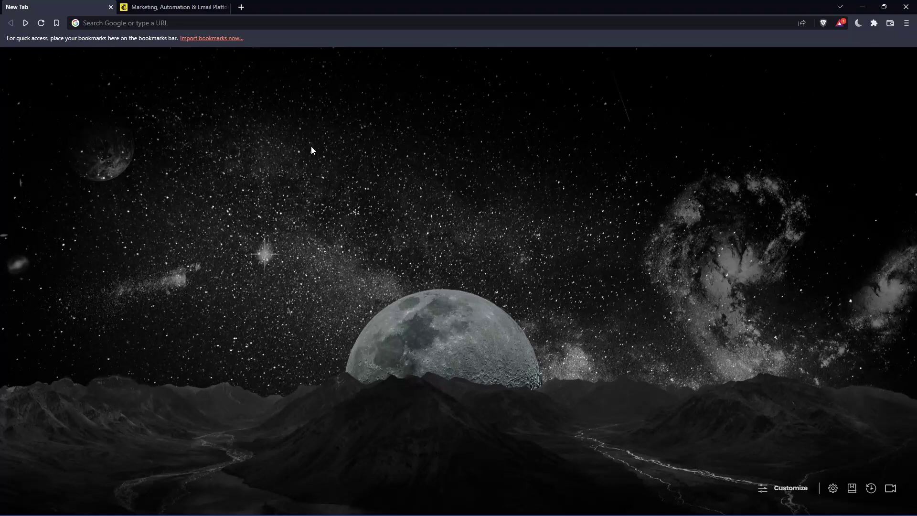
pyautogui.click(193, 27)
pyautogui.write('mailchimp')
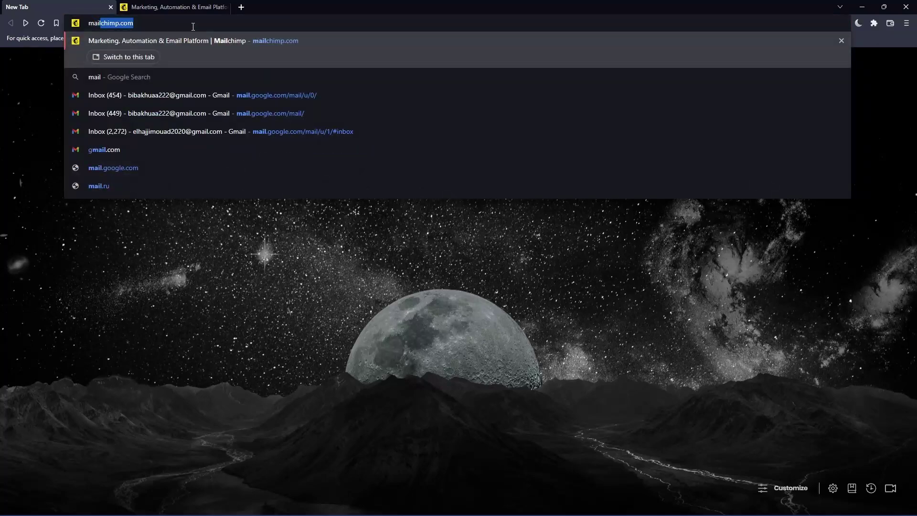
pyautogui.write('.com')
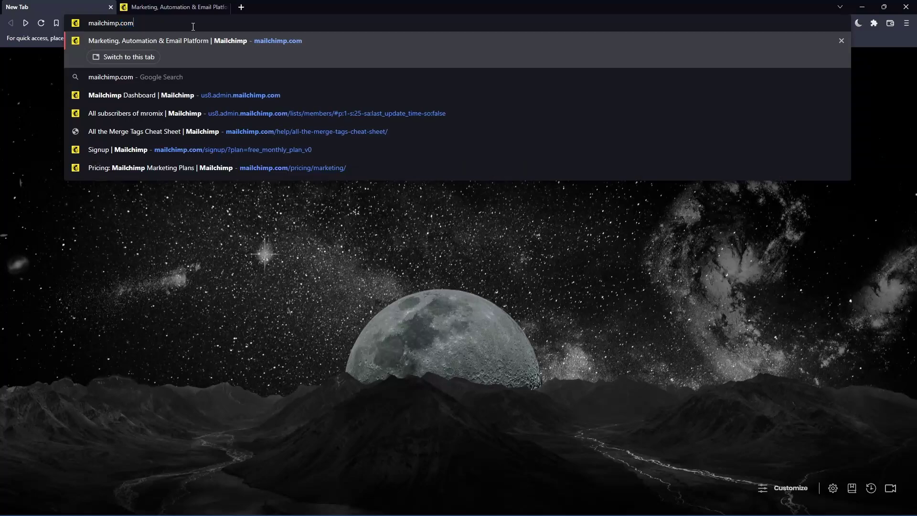
pyautogui.click(265, 42)
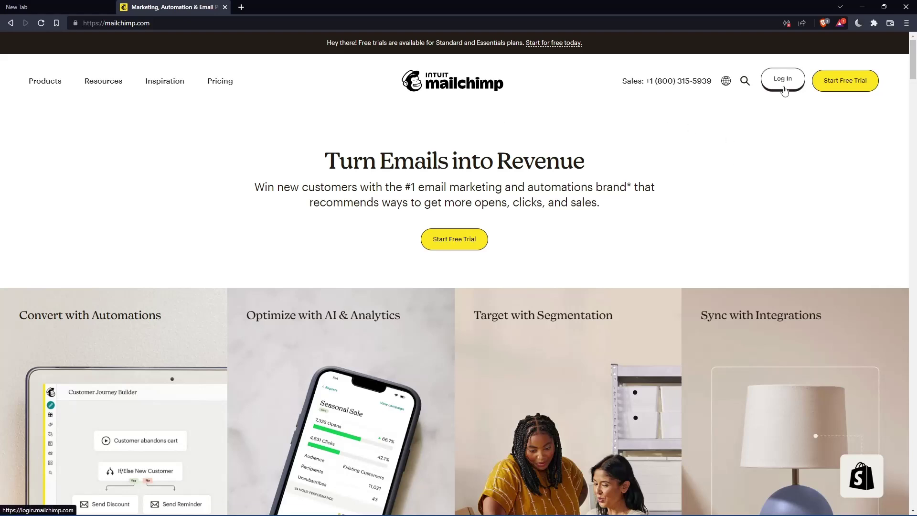
# Back out of the login page and open the pricing page comparing Premium, Standard, Essentials and Free.
pyautogui.click(784, 91)
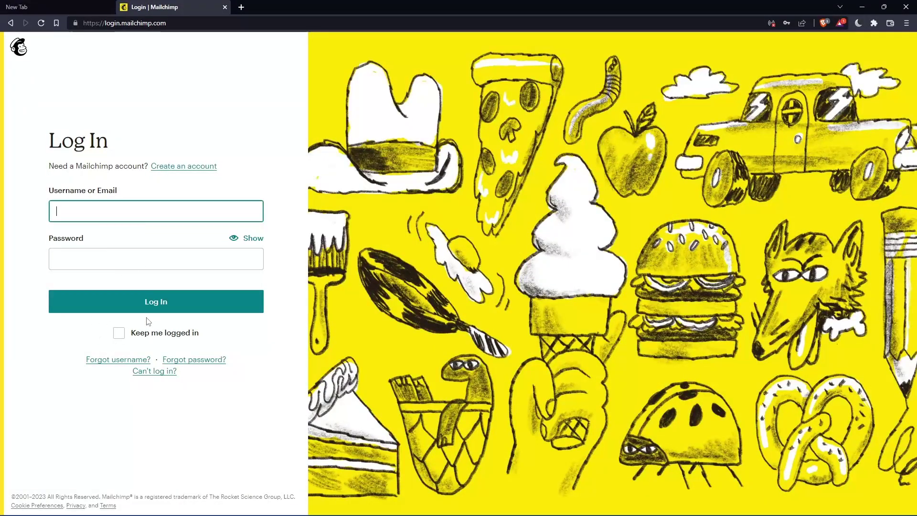
pyautogui.hotkey('alt', 'Left')
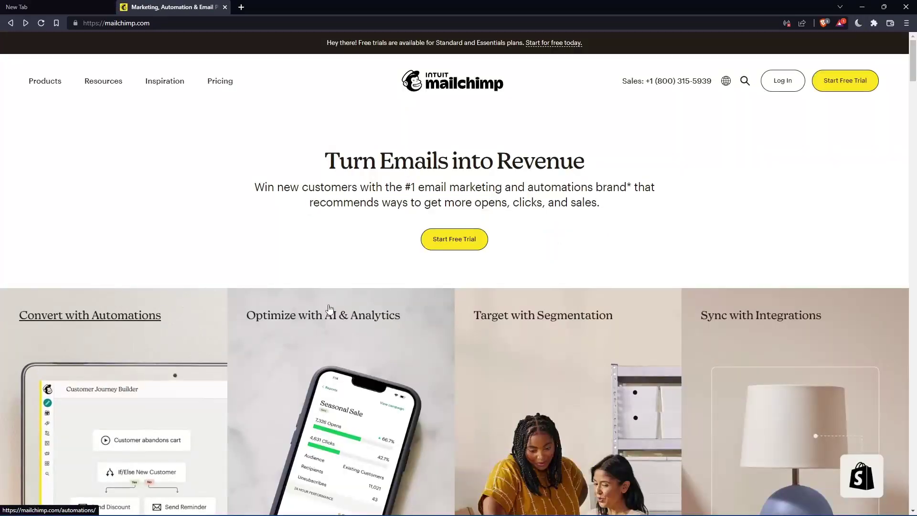
pyautogui.scroll(-15, 534, 228)
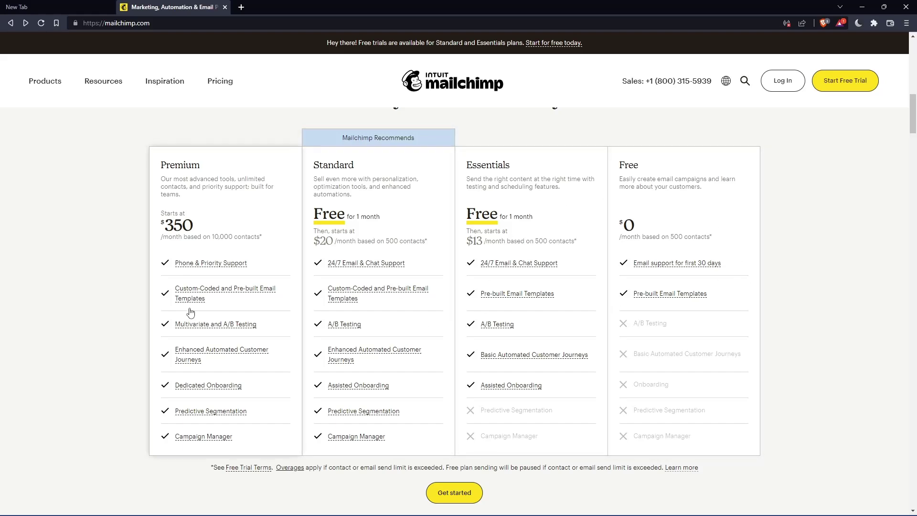
pyautogui.click(681, 188)
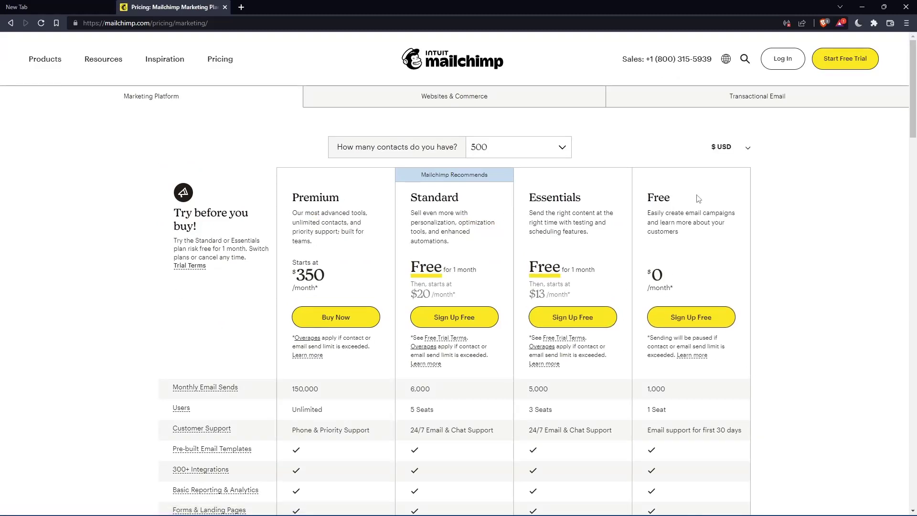
# Sign up for the Free plan and start filling in the sign-up email.
pyautogui.click(690, 317)
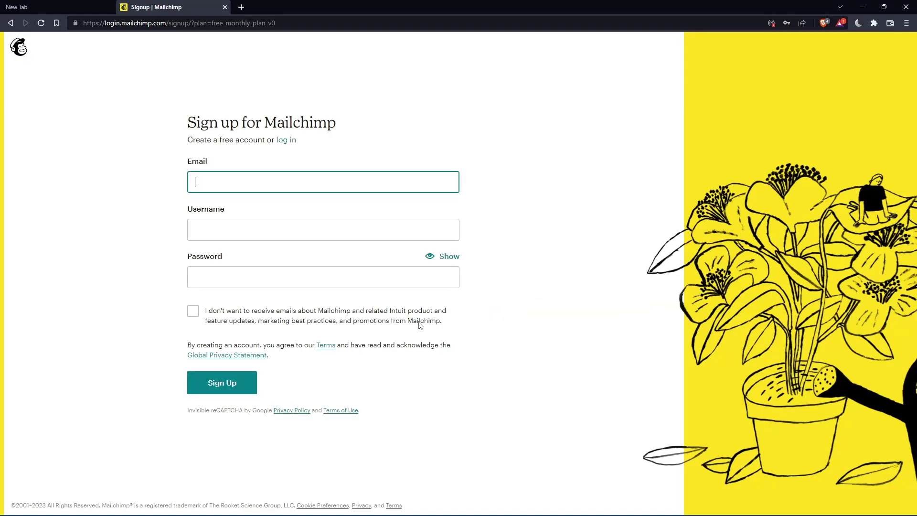
pyautogui.click(312, 181)
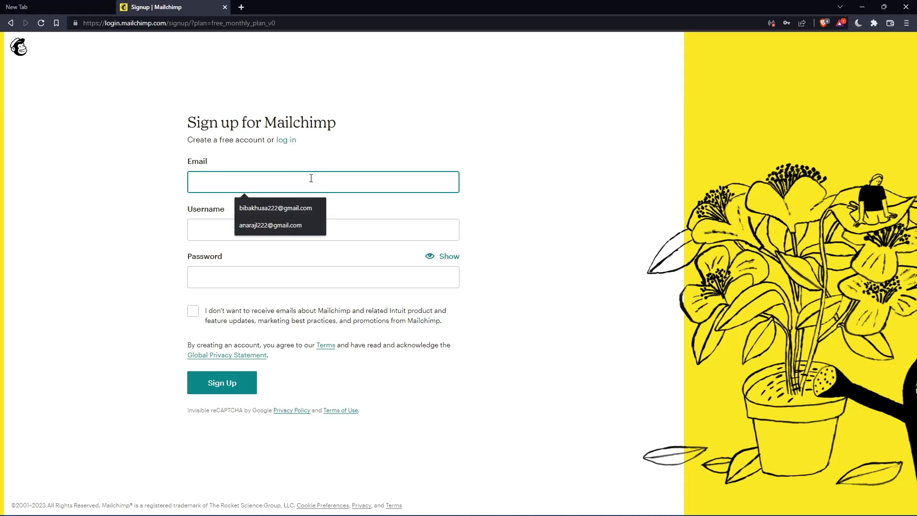
pyautogui.click(518, 159)
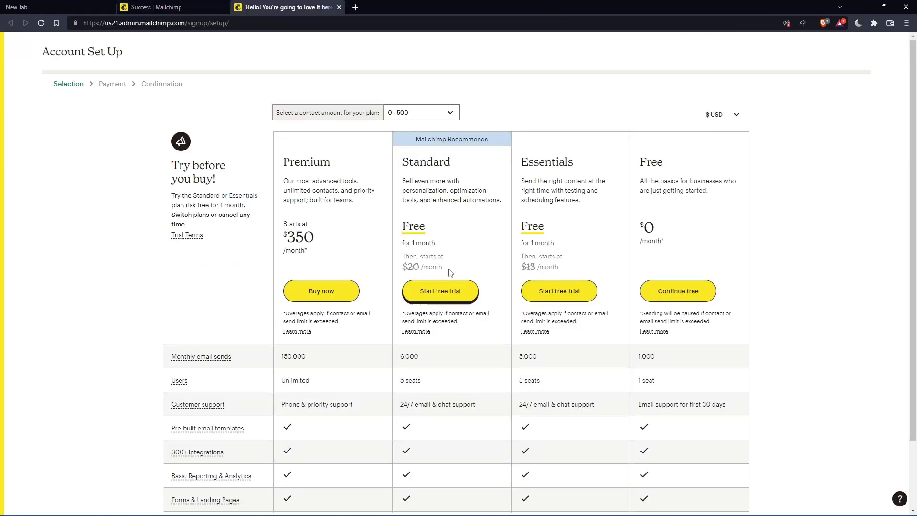
# Continue on the Free plan and fill first and last name from saved suggestions.
pyautogui.click(690, 295)
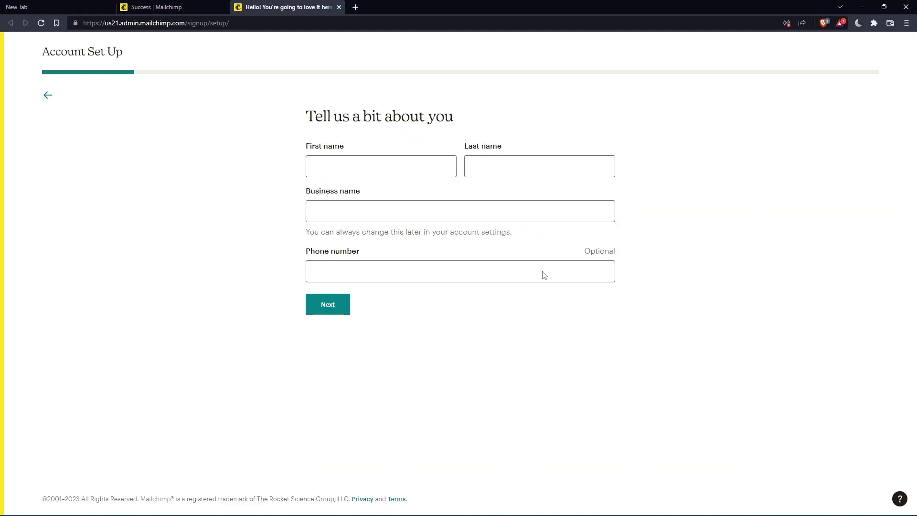
pyautogui.click(383, 159)
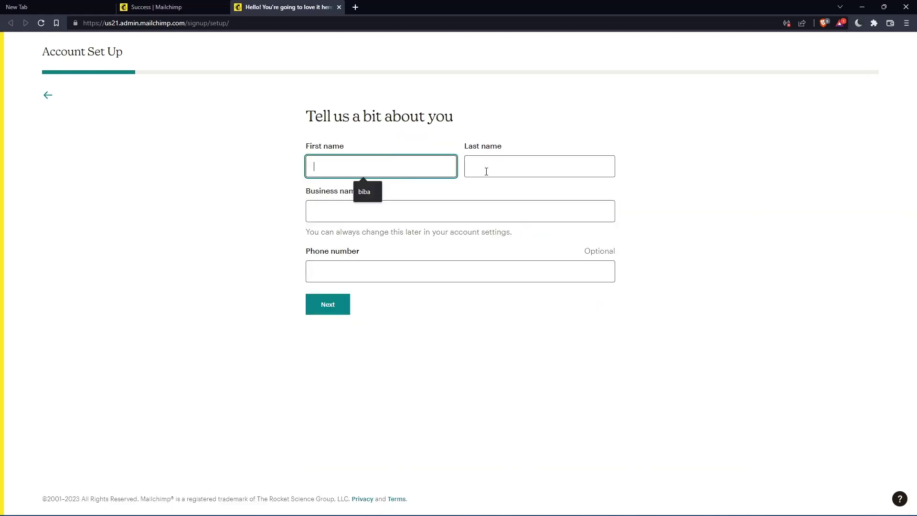
pyautogui.click(485, 170)
pyautogui.click(377, 169)
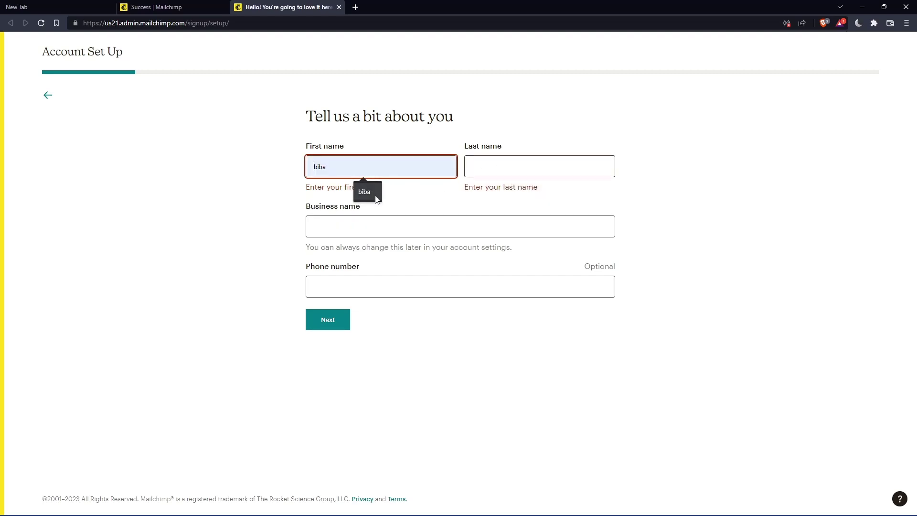
pyautogui.click(380, 195)
pyautogui.click(526, 167)
# Fill the business name from a saved suggestion, adjust its ending, and submit.
pyautogui.click(530, 191)
pyautogui.click(382, 212)
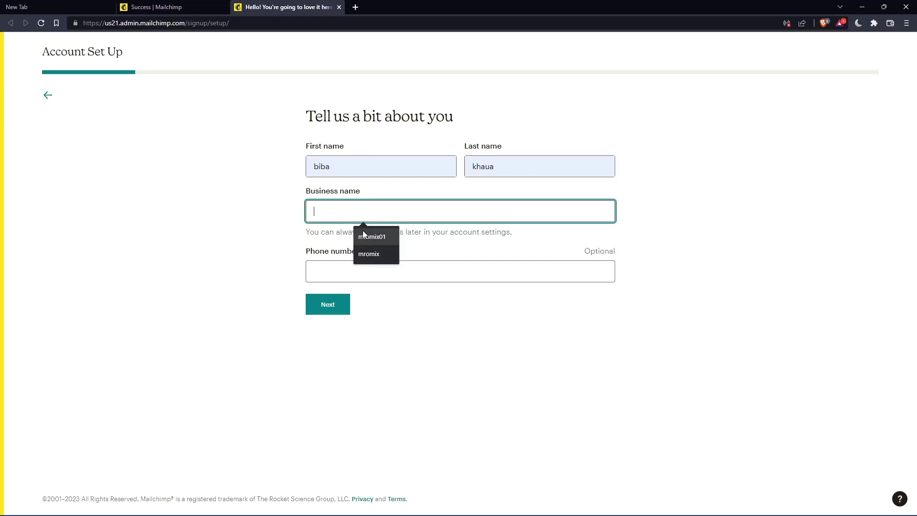
pyautogui.click(380, 236)
pyautogui.press('BackSpace')
pyautogui.press('BackSpace')
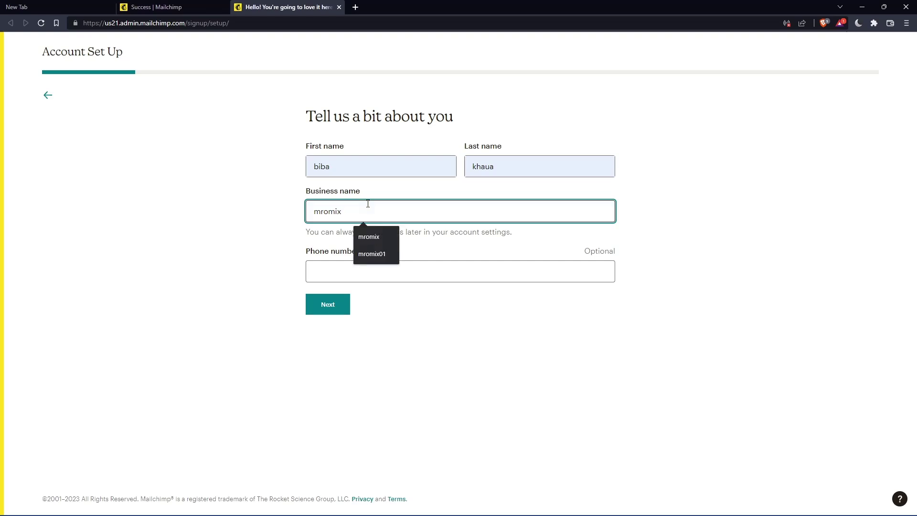
pyautogui.write('-')
pyautogui.press('BackSpace')
pyautogui.write('0')
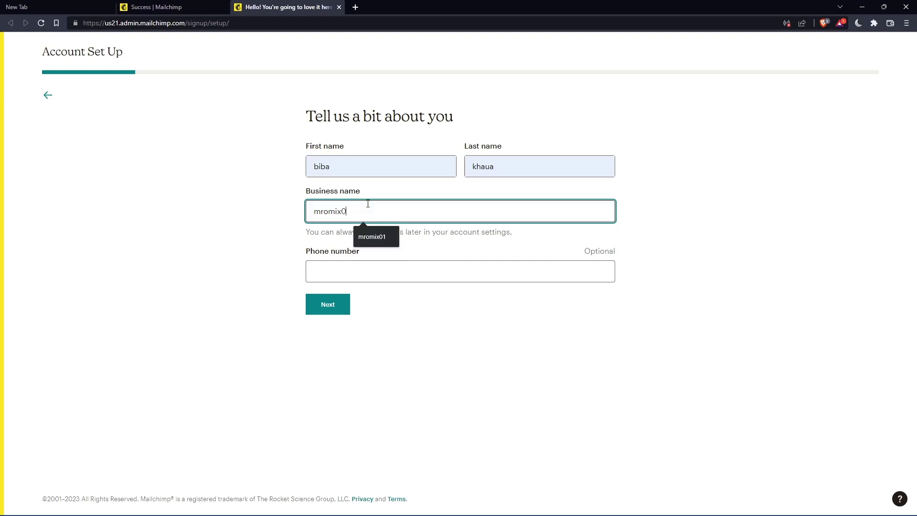
pyautogui.click(337, 304)
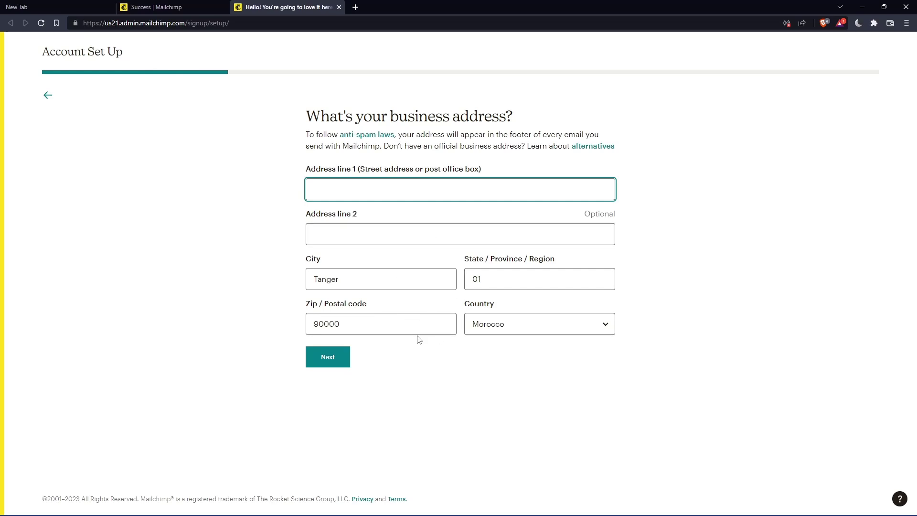
# Fill the business address from the saved autofill entry and submit it.
pyautogui.write('--')
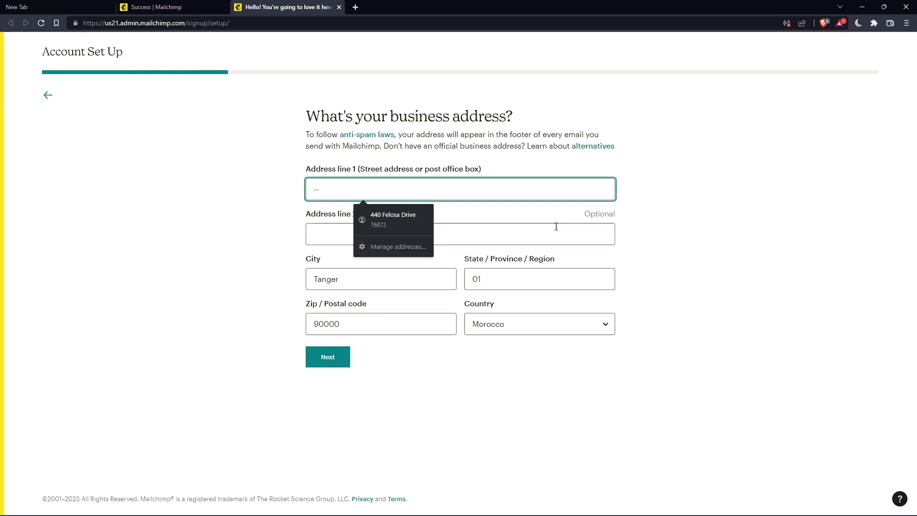
pyautogui.click(392, 219)
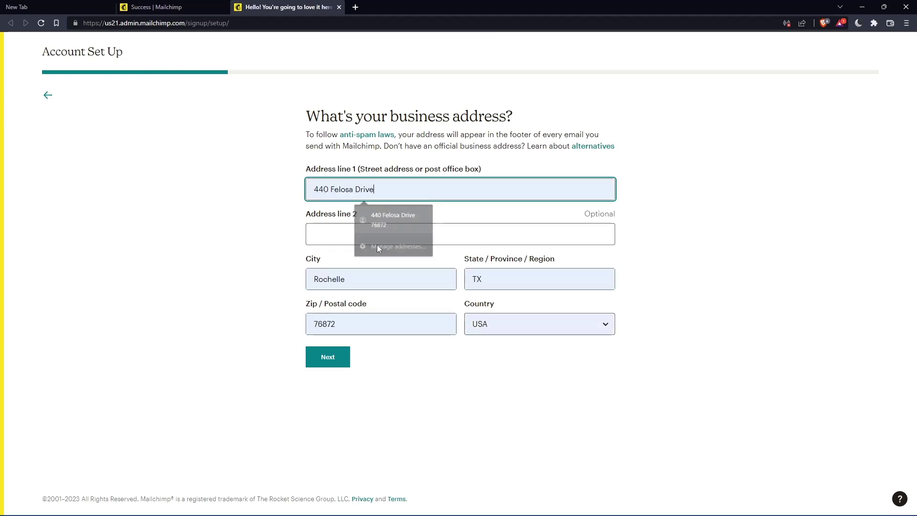
pyautogui.click(320, 356)
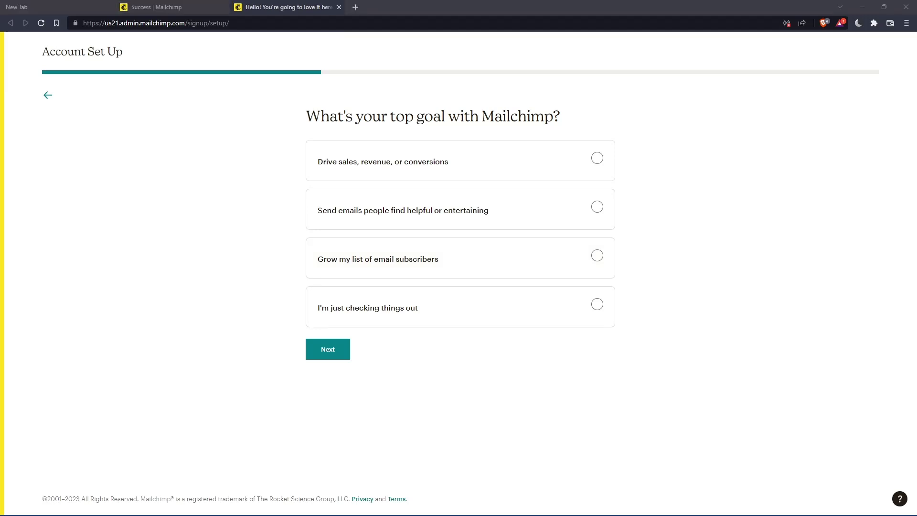
# Set the top goal to 'I'm just checking things out' and continue.
pyautogui.click(316, 357)
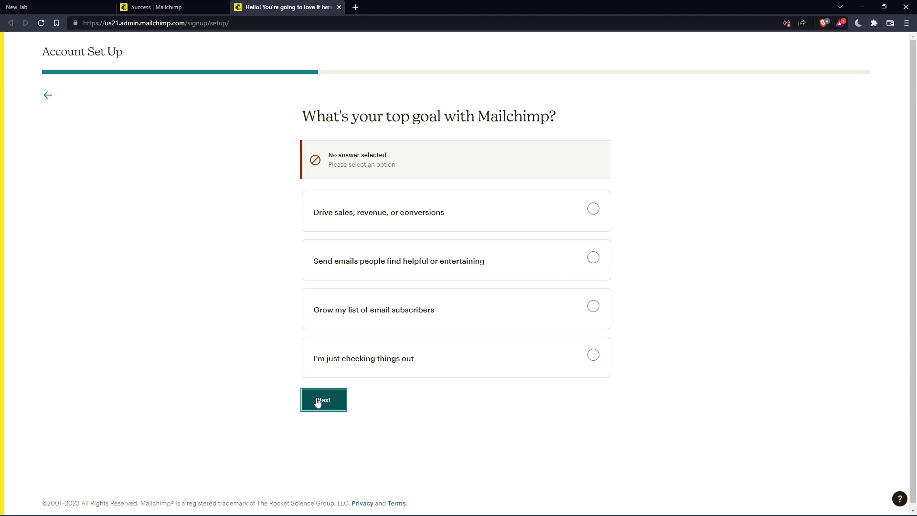
pyautogui.click(499, 375)
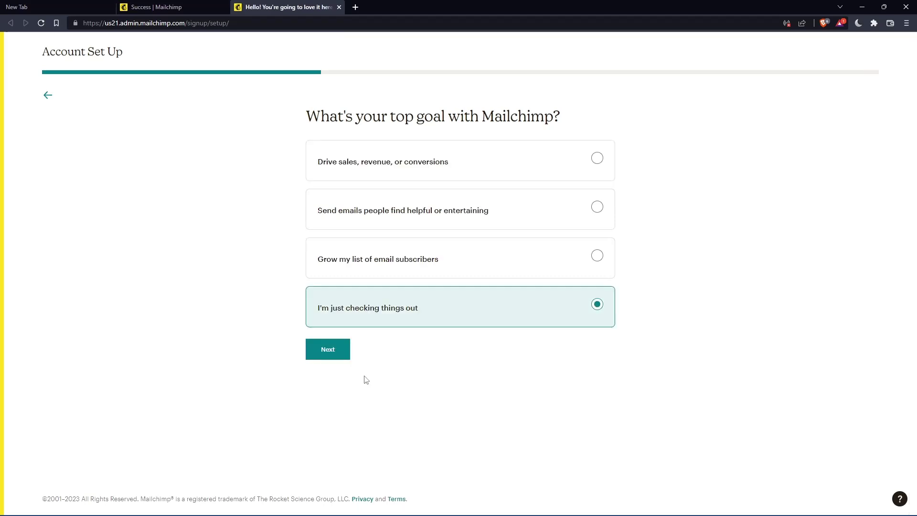
pyautogui.click(329, 355)
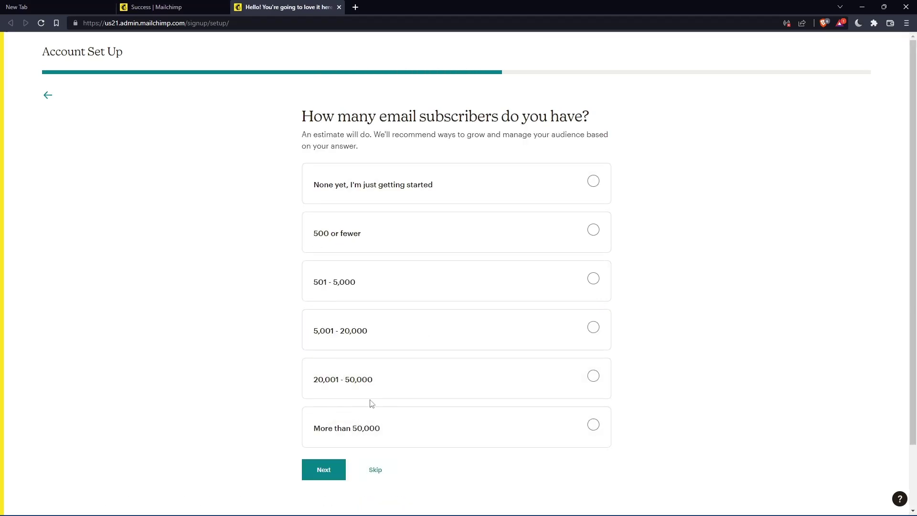
# Skip subscriber count, selling and brand import questions, then finish without newsletters.
pyautogui.click(375, 469)
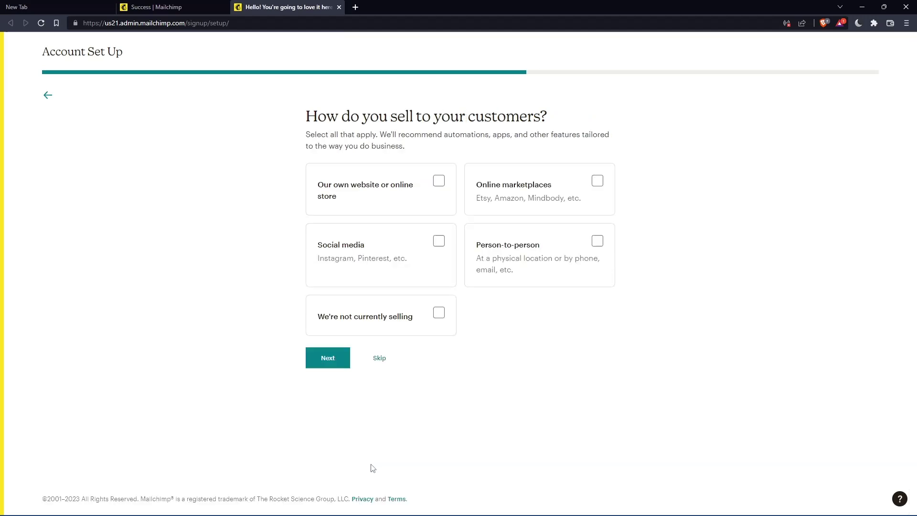
pyautogui.click(378, 359)
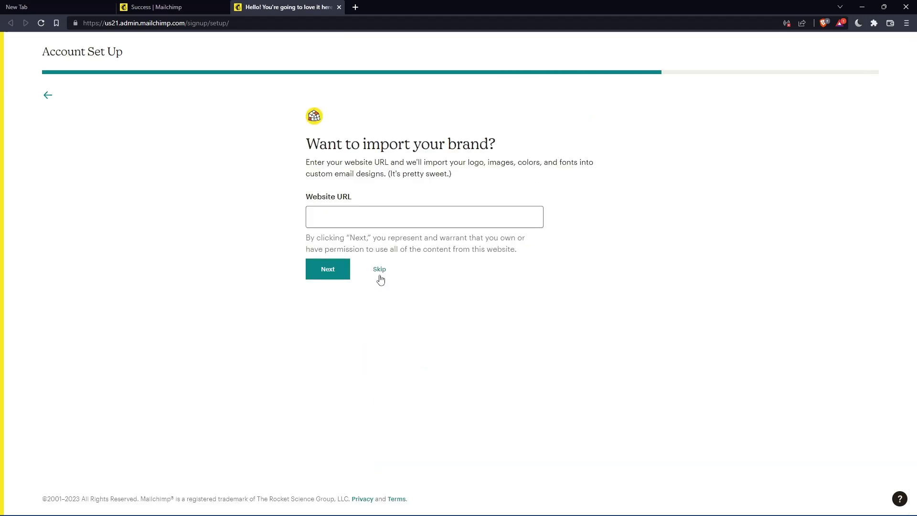
pyautogui.click(379, 277)
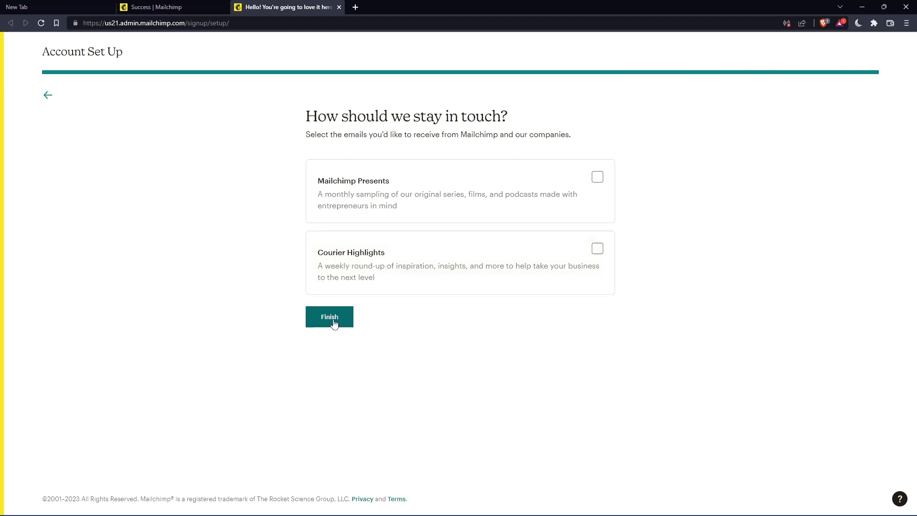
pyautogui.click(332, 319)
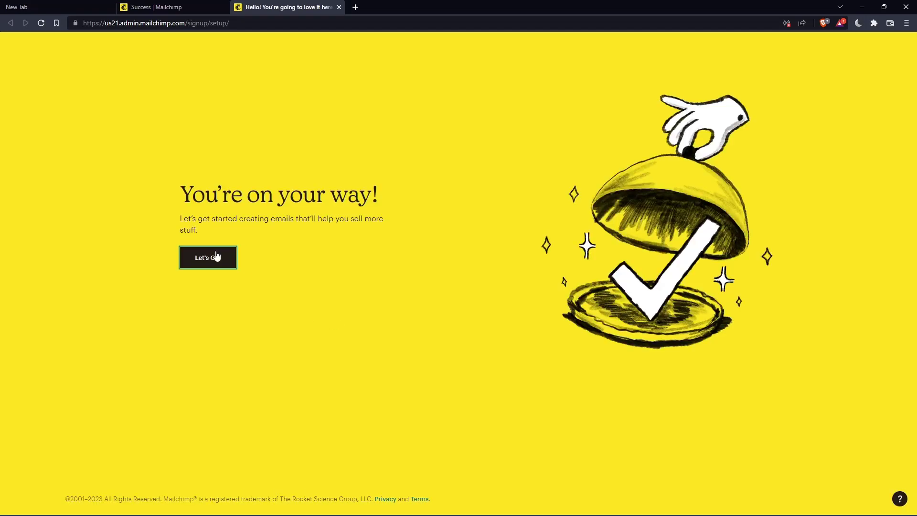
# Leave the 'You're on your way!' screen and load the Home dashboard.
pyautogui.click(215, 257)
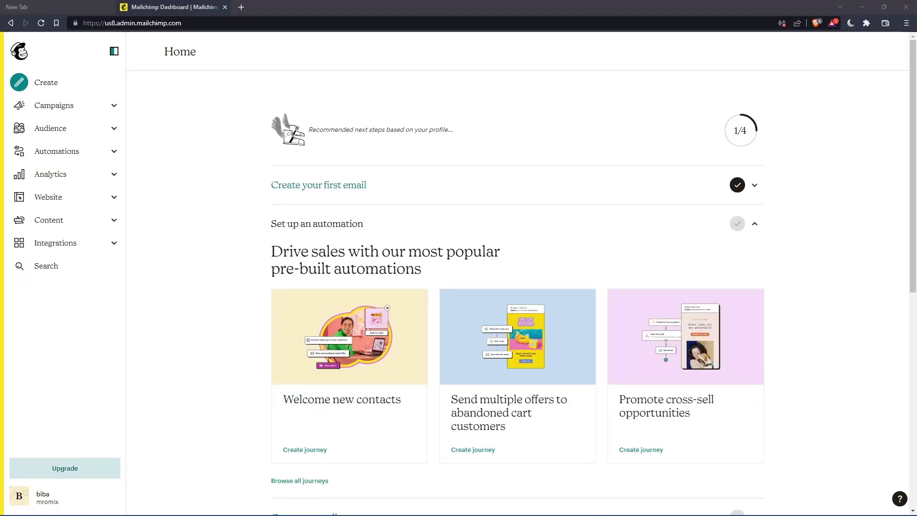
pyautogui.click(359, 106)
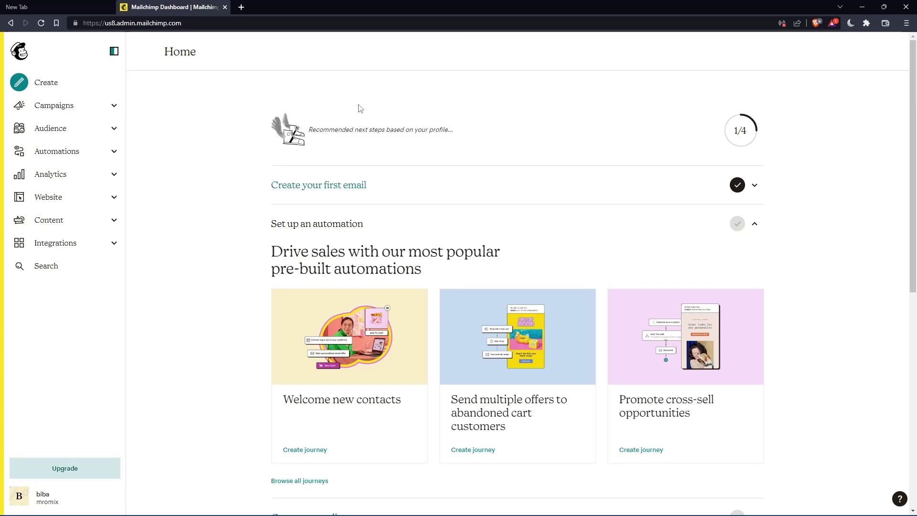
pyautogui.click(241, 7)
pyautogui.write('<p style="margin-left: 40px">')
pyautogui.hotkey('shift', 'Left')
pyautogui.hotkey('shift', 'Left')
pyautogui.hotkey('shift', 'Left')
pyautogui.hotkey('shift', 'Left')
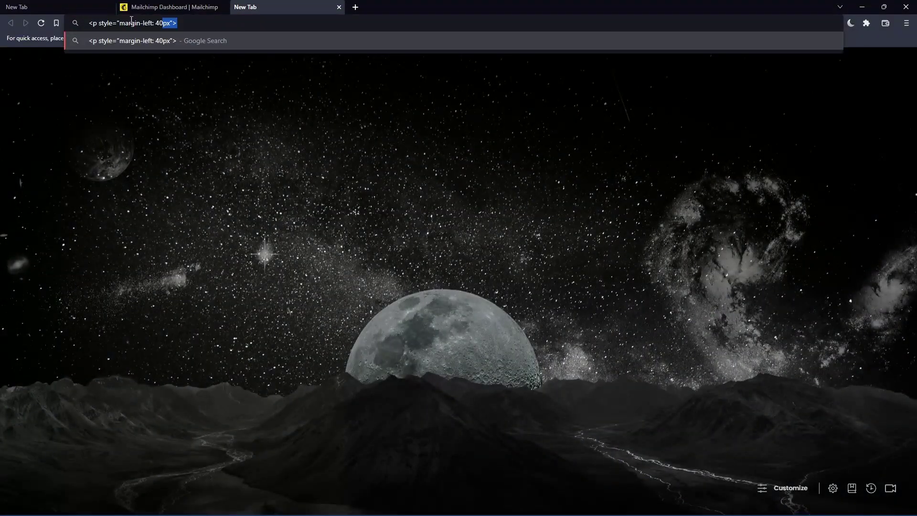
pyautogui.hotkey('shift', 'Home')
pyautogui.click(255, 156)
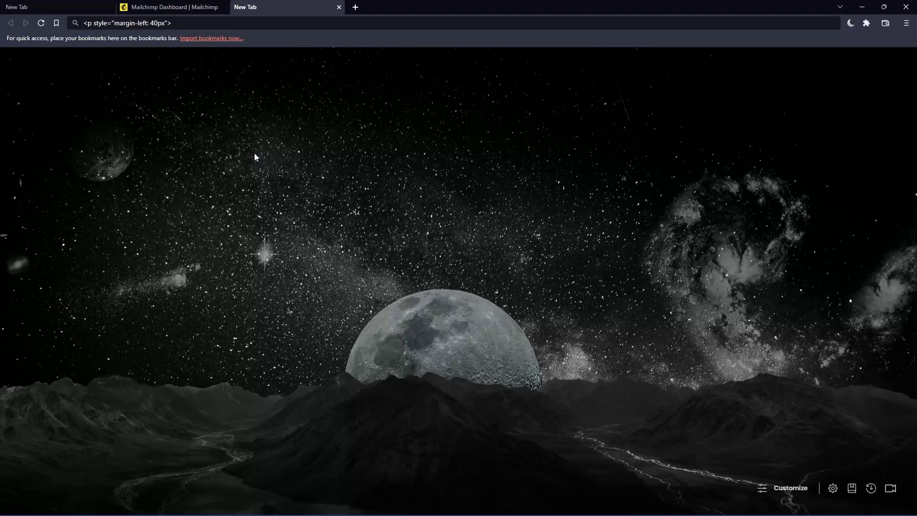
pyautogui.moveTo(172, 23); pyautogui.dragTo(94, 23)
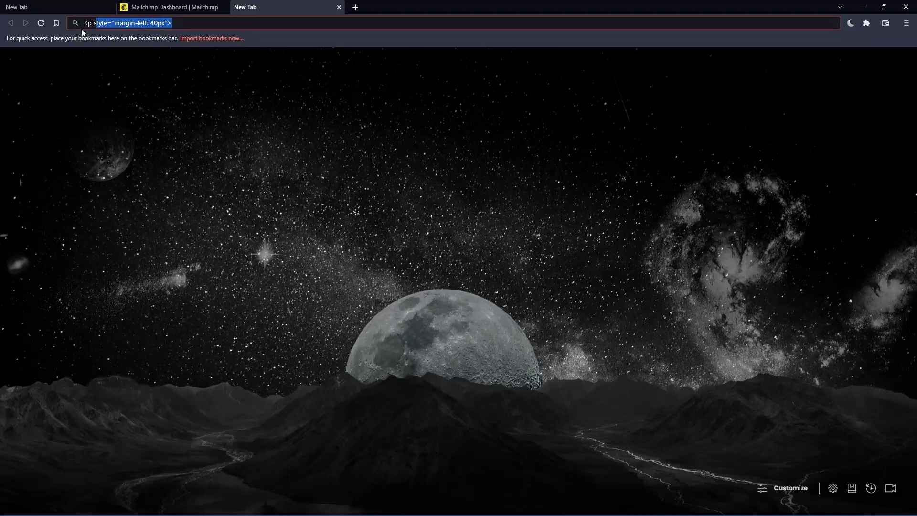
pyautogui.press('BackSpace')
pyautogui.write('<')
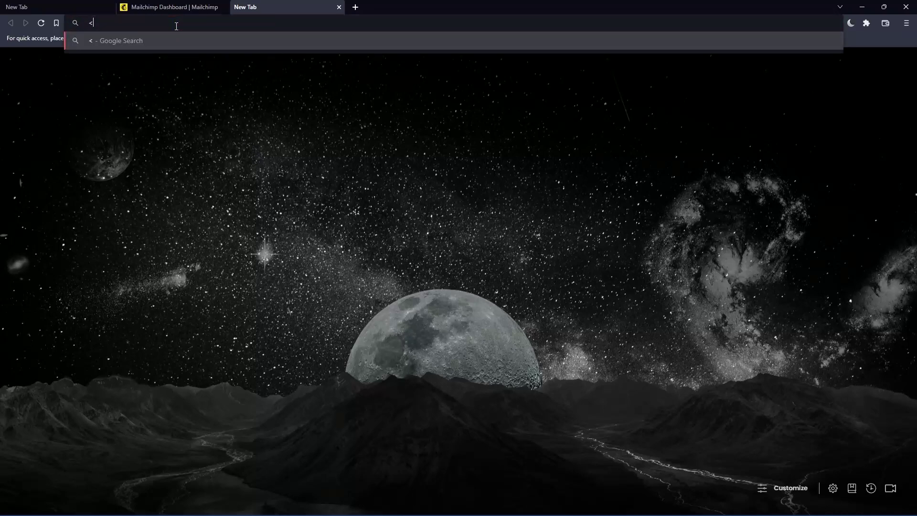
pyautogui.write('/p>')
pyautogui.moveTo(176, 27); pyautogui.dragTo(82, 27)
pyautogui.click(339, 7)
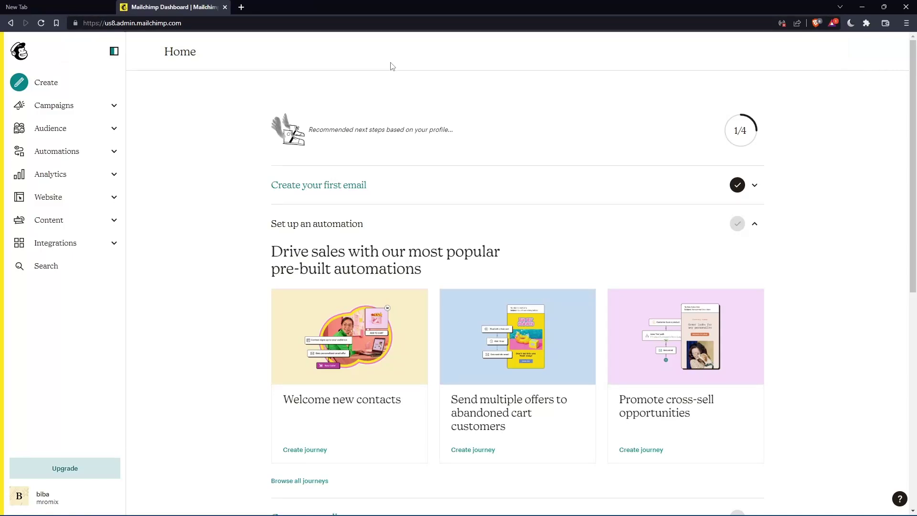